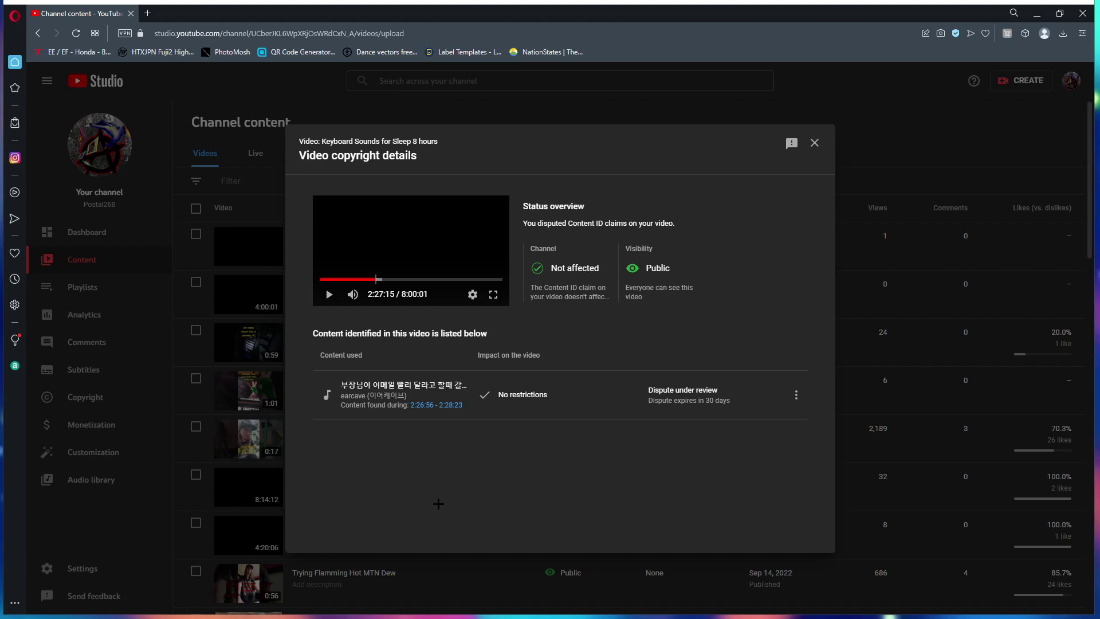
Play the keyboard-sounds video from the 2:26:56 claim start, then pause near 2:27:15.
{"action": "left_click", "coordinate": [443, 404]}
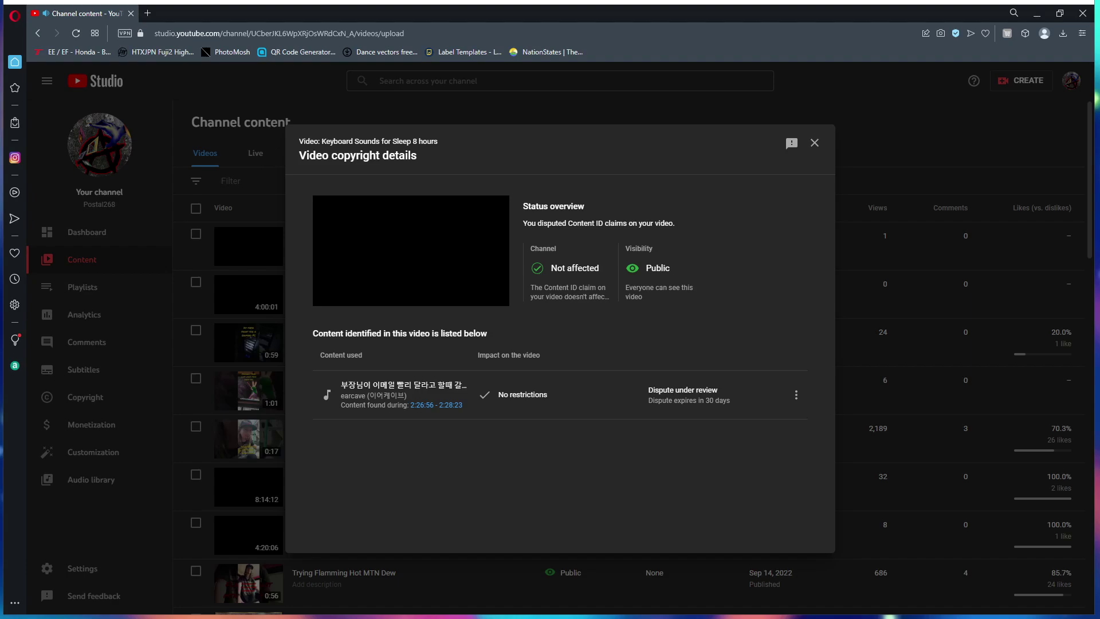
{"action": "left_click", "coordinate": [454, 404]}
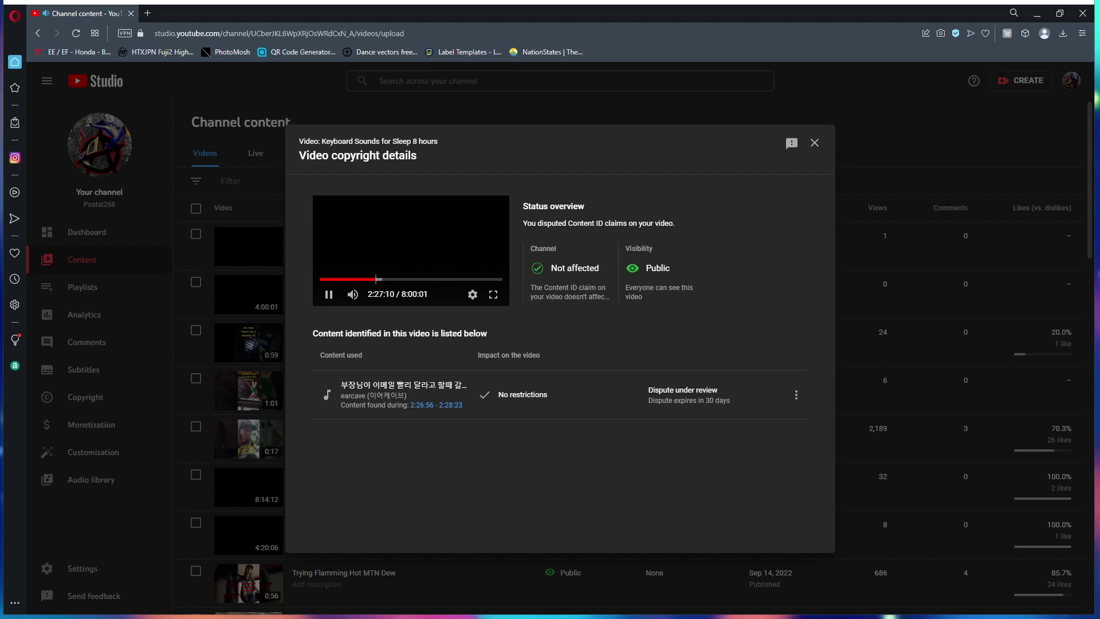
{"action": "left_click", "coordinate": [328, 301]}
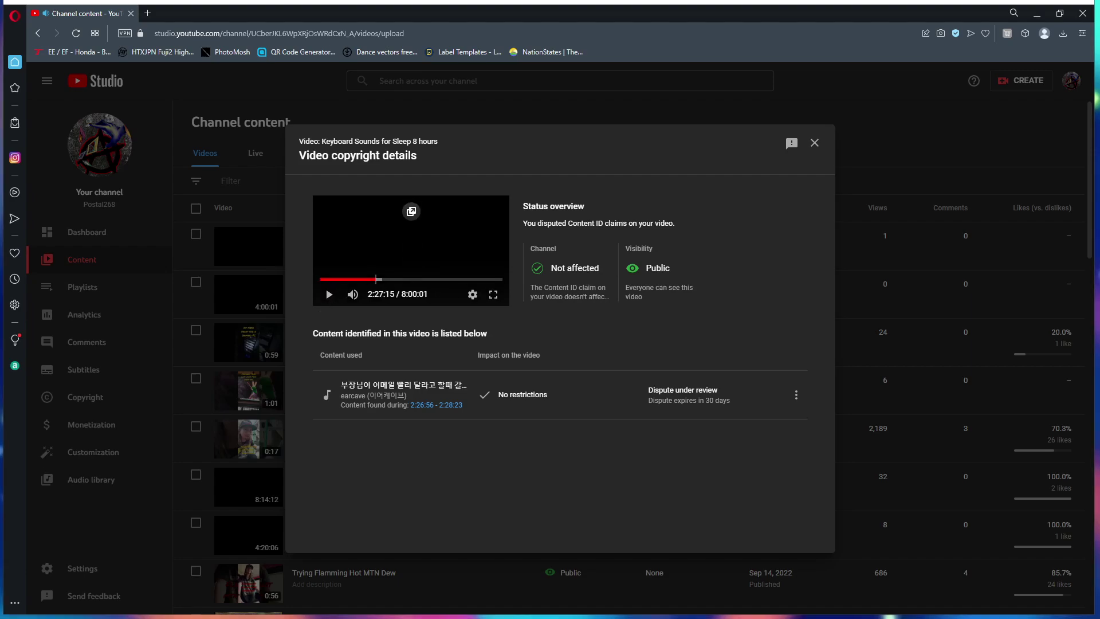